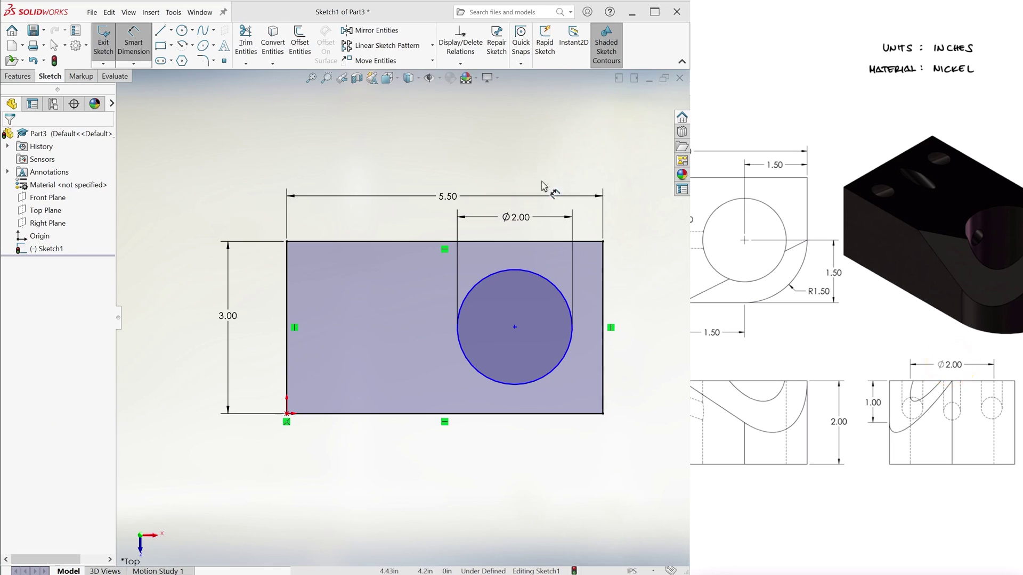
Step: Dimension the circle's centre 1.50 in from the rectangle's right edge and 1.50 in from its lower edge
{"action": "left_click", "coordinate": [538, 241]}
{"action": "left_click", "coordinate": [555, 235]}
{"action": "type", "text": "1.5"}
{"action": "key", "text": "Return"}
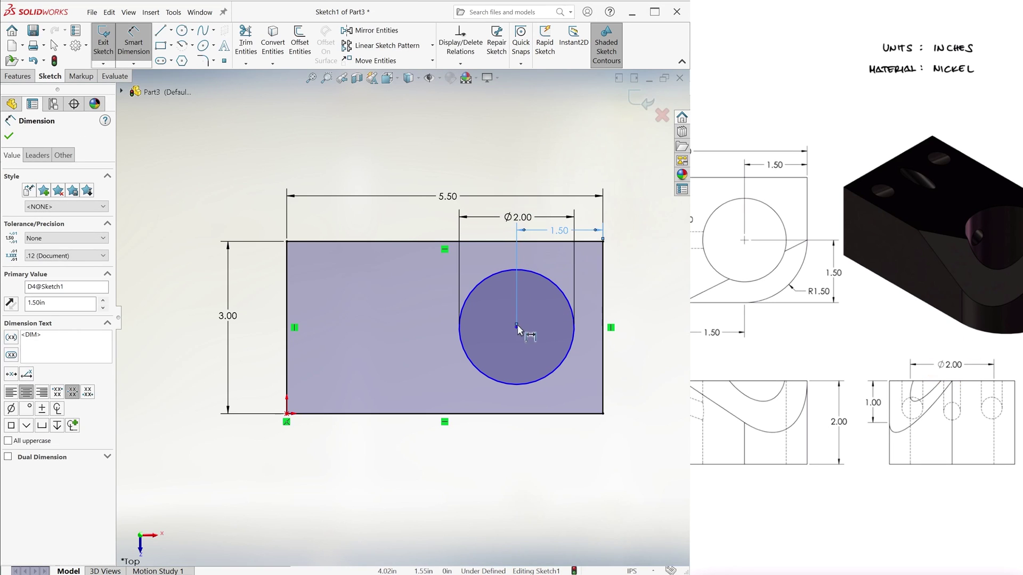
{"action": "left_click", "coordinate": [517, 328]}
{"action": "left_click", "coordinate": [557, 414]}
{"action": "left_click", "coordinate": [649, 390]}
{"action": "left_click", "coordinate": [650, 391]}
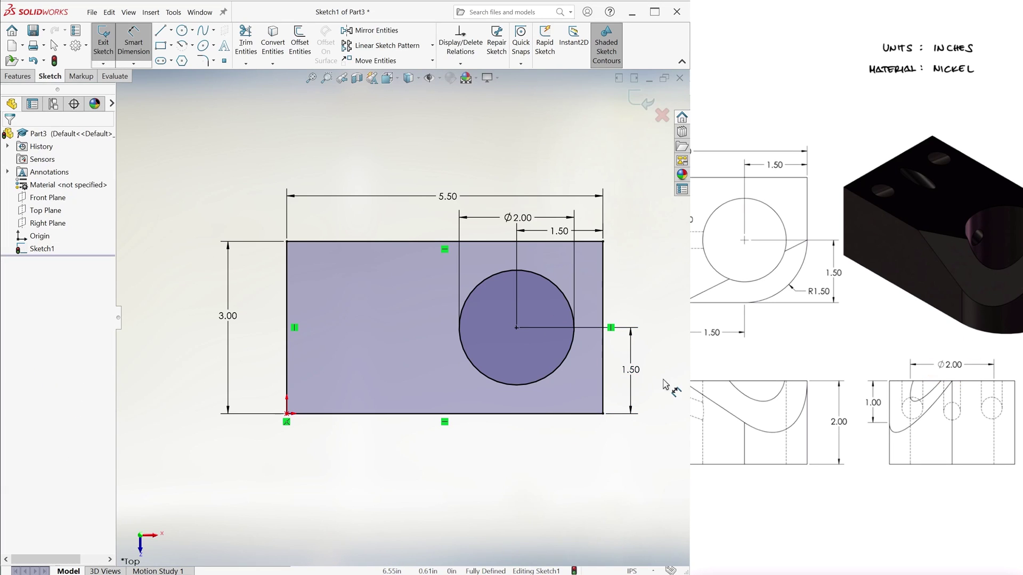
Step: Round the rectangle's lower right corner with a sketch fillet of 1.5 in radius
{"action": "left_click", "coordinate": [203, 61]}
{"action": "left_click", "coordinate": [603, 414]}
{"action": "left_click_drag", "start_coordinate": [52, 246], "coordinate": [5, 244]}
{"action": "type", "text": "1.5"}
{"action": "key", "text": "Return"}
{"action": "left_click", "coordinate": [8, 135]}
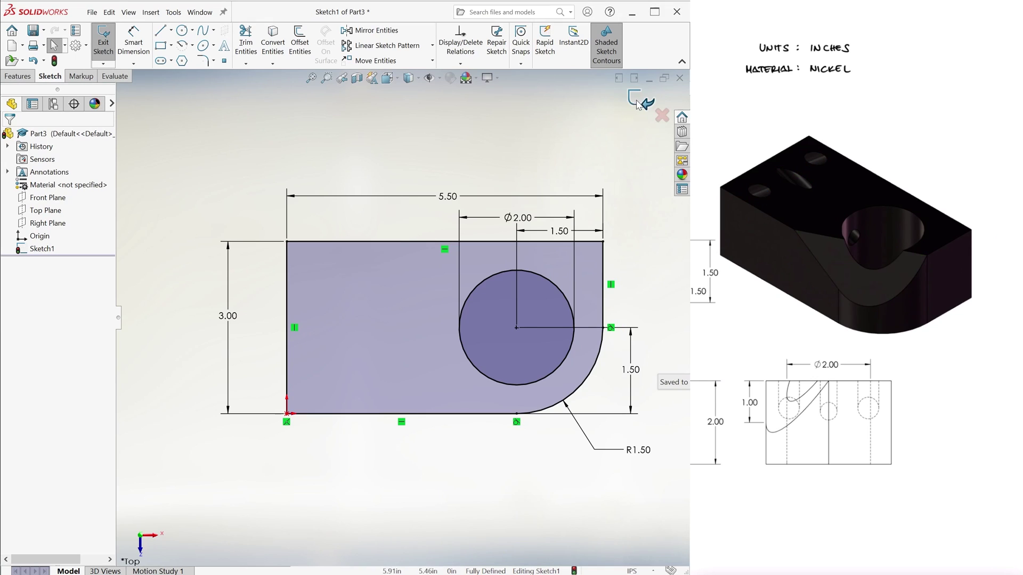
Step: Close the sketch and extrude the profile 2 in as a solid block, leaving the circle open
{"action": "left_click", "coordinate": [103, 40]}
{"action": "left_click", "coordinate": [121, 63]}
{"action": "type", "text": "2"}
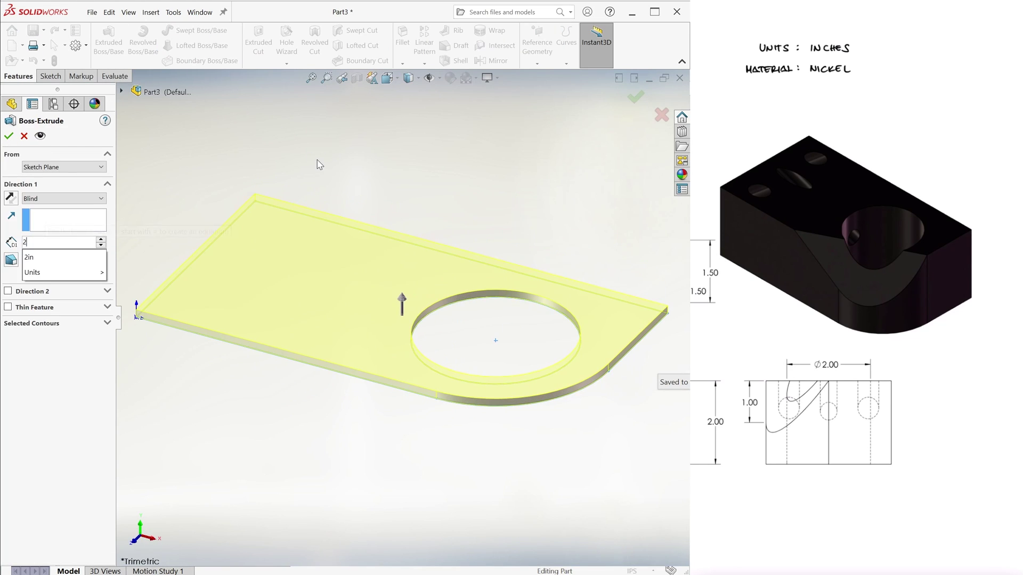
{"action": "key", "text": "Return"}
{"action": "key", "text": "Return"}
{"action": "key", "text": "ctrl+7"}
{"action": "scroll", "coordinate": [317, 160], "scroll_direction": "up", "scroll_amount": 2}
{"action": "left_click", "coordinate": [316, 160]}
Step: On the block's front face, sketch a construction line sloping from the top edge to the vertical edge where the rounding begins
{"action": "left_click", "coordinate": [341, 341]}
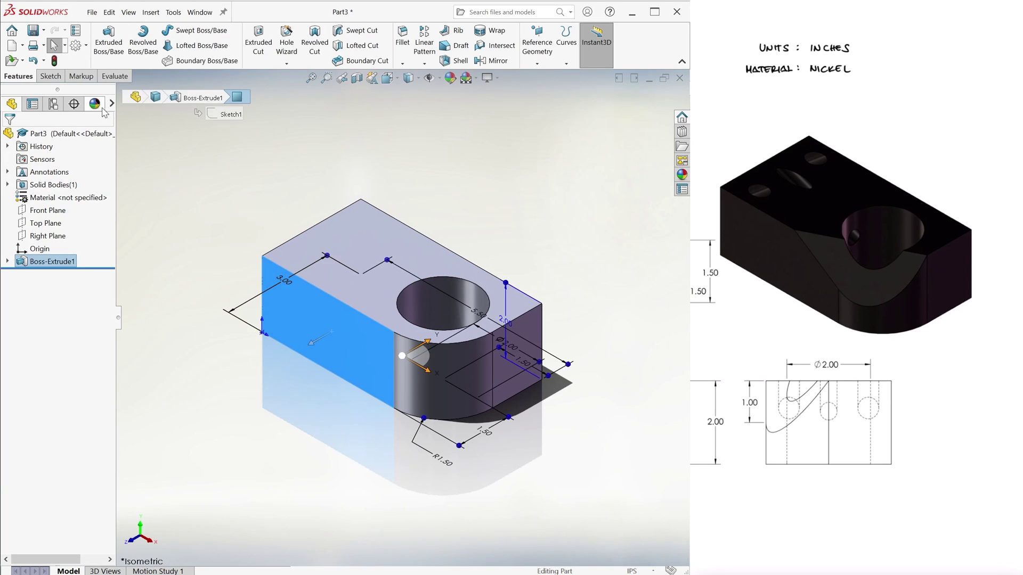
{"action": "left_click", "coordinate": [51, 76]}
{"action": "left_click", "coordinate": [171, 30]}
{"action": "left_click", "coordinate": [186, 62]}
{"action": "left_click", "coordinate": [359, 179]}
{"action": "left_click", "coordinate": [522, 256]}
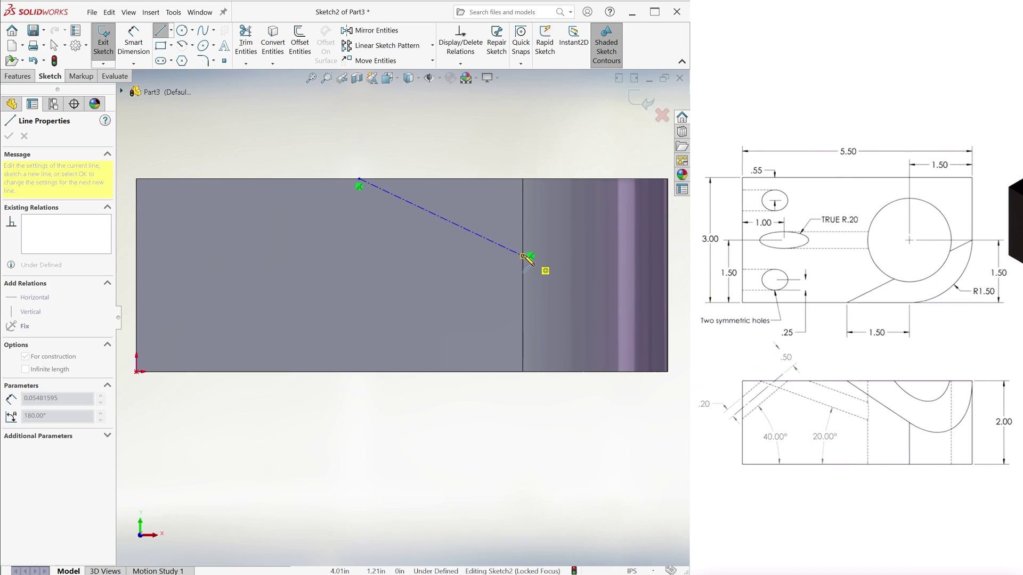
Step: Dimension the construction line 1.50 in horizontally and 1.00 in vertically, and close the sketch
{"action": "left_click", "coordinate": [133, 43]}
{"action": "left_click", "coordinate": [486, 244]}
{"action": "left_click", "coordinate": [442, 136]}
{"action": "key", "text": "Return"}
{"action": "left_click", "coordinate": [299, 118]}
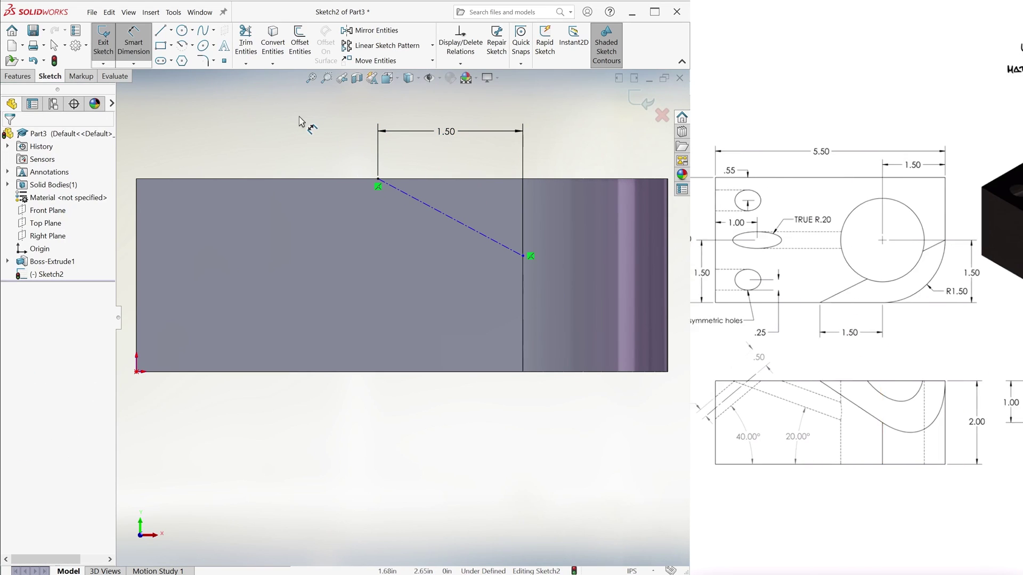
{"action": "left_click", "coordinate": [456, 220]}
{"action": "left_click", "coordinate": [569, 216]}
{"action": "type", "text": "1"}
{"action": "key", "text": "Return"}
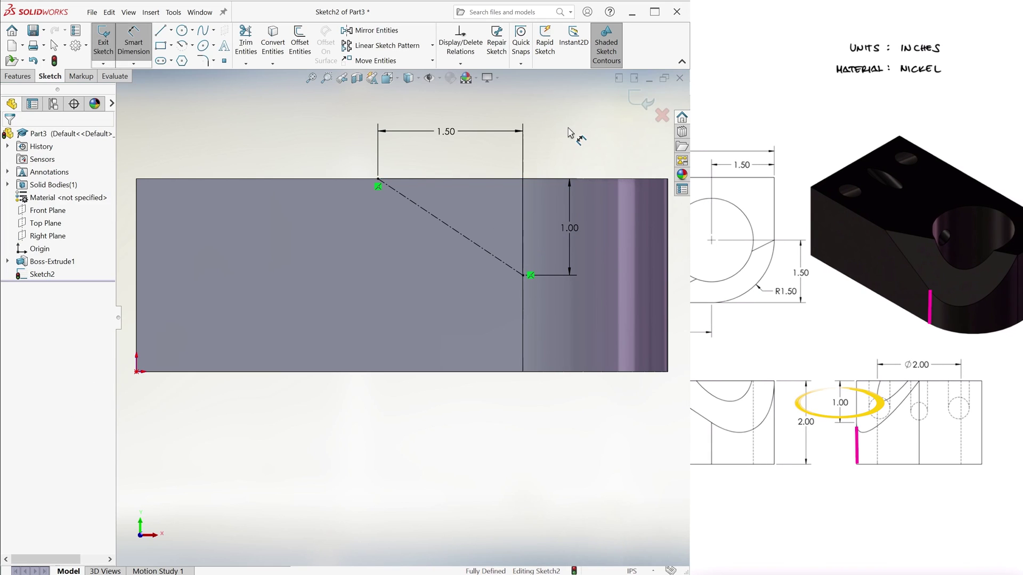
{"action": "left_click", "coordinate": [641, 101]}
{"action": "key", "text": "ctrl+7"}
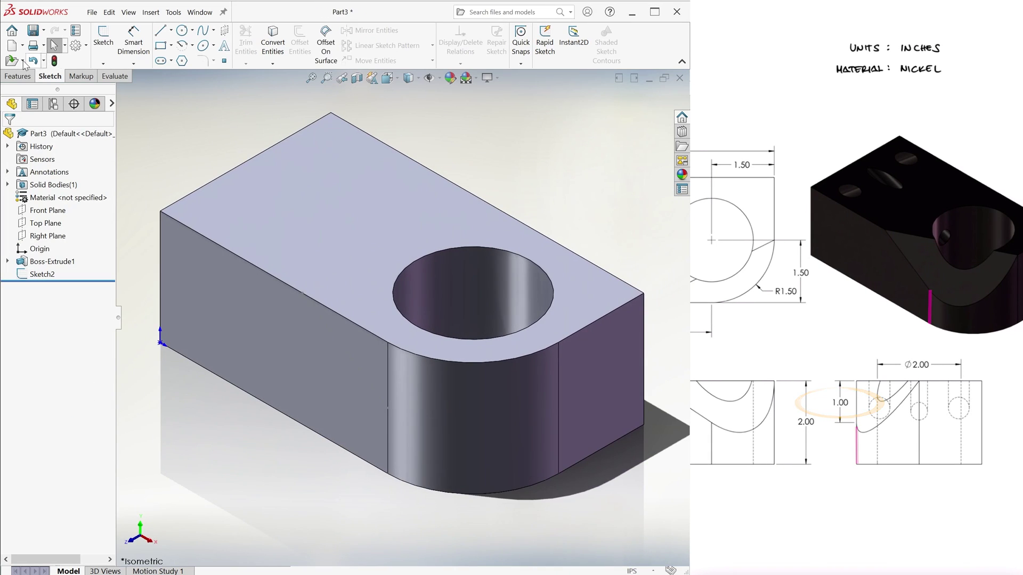
Step: Create a reference plane through the construction line and the top corner where the rounding meets the end face, and hide the line's sketch
{"action": "left_click", "coordinate": [536, 64]}
{"action": "left_click", "coordinate": [549, 79]}
{"action": "left_click", "coordinate": [350, 353]}
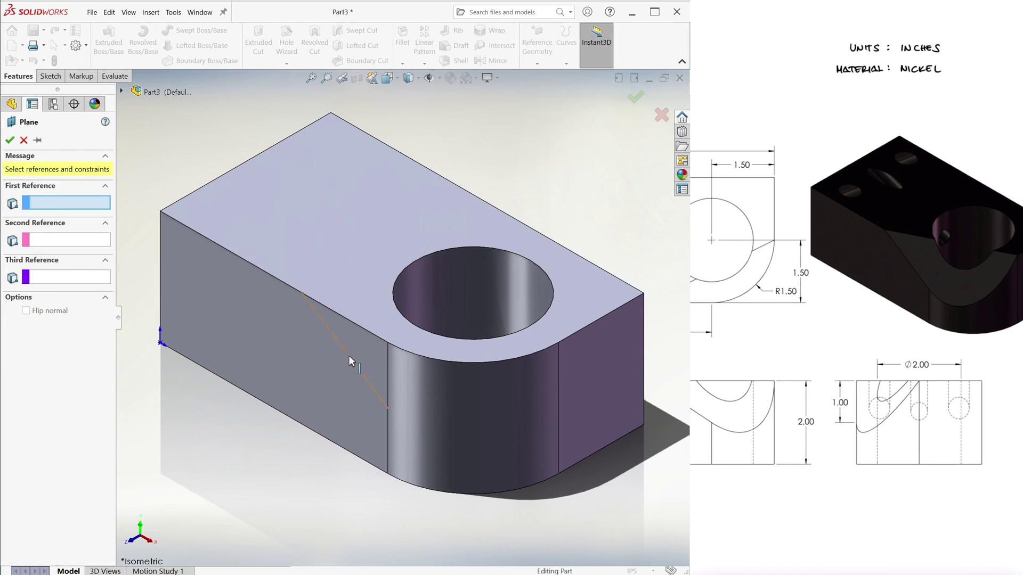
{"action": "left_click", "coordinate": [559, 344]}
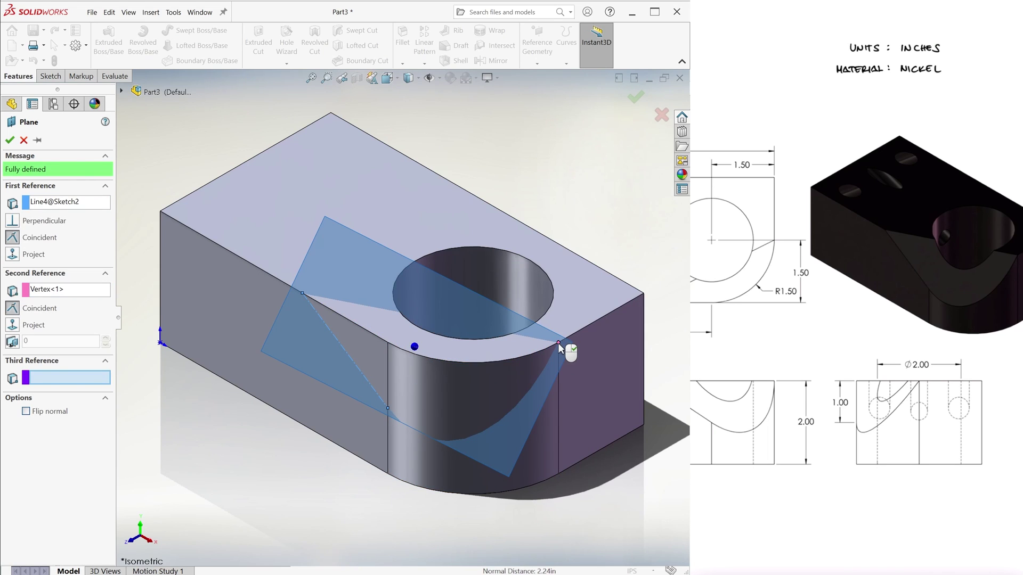
{"action": "right_click", "coordinate": [559, 347]}
{"action": "left_click", "coordinate": [38, 276]}
{"action": "left_click", "coordinate": [50, 257]}
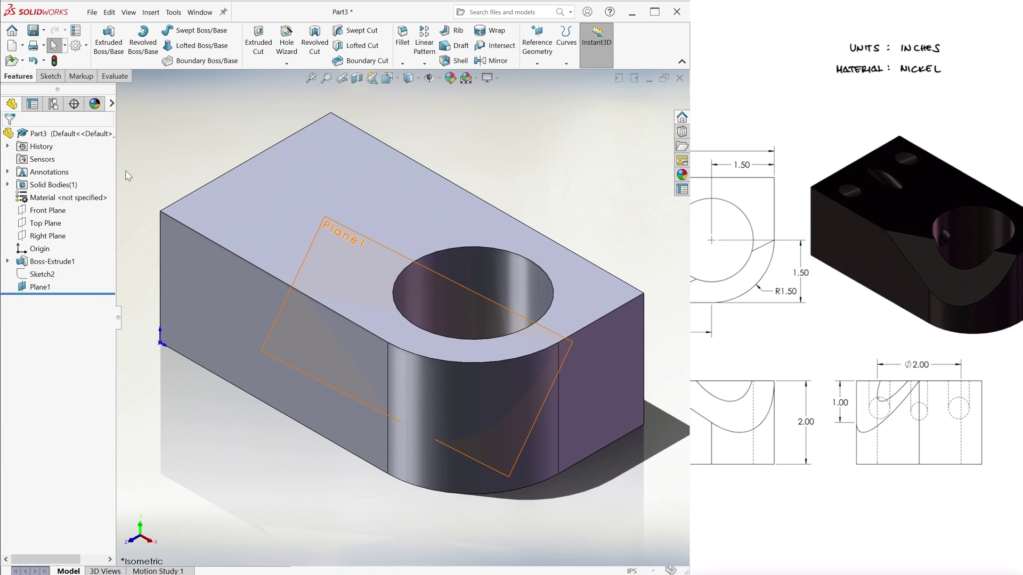
Step: Start a new sketch on the sloped plane Plane1
{"action": "left_click", "coordinate": [29, 290]}
{"action": "left_click", "coordinate": [54, 78]}
{"action": "left_click", "coordinate": [102, 42]}
{"action": "scroll", "coordinate": [621, 407], "scroll_direction": "down", "scroll_amount": 1}
{"action": "left_click", "coordinate": [161, 32]}
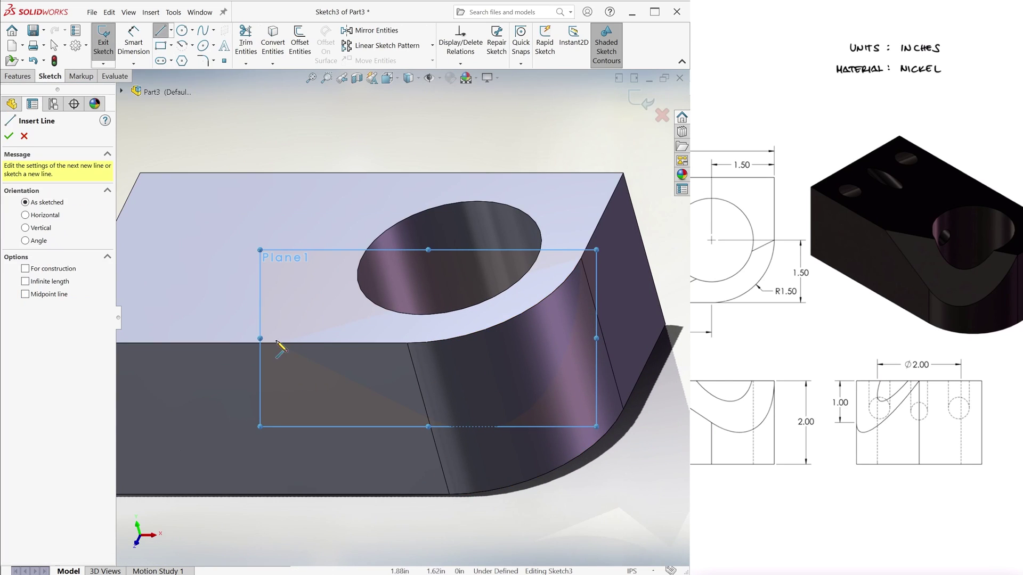
{"action": "left_click", "coordinate": [276, 343]}
{"action": "left_click", "coordinate": [581, 259]}
{"action": "left_click", "coordinate": [428, 418]}
{"action": "left_click", "coordinate": [277, 344]}
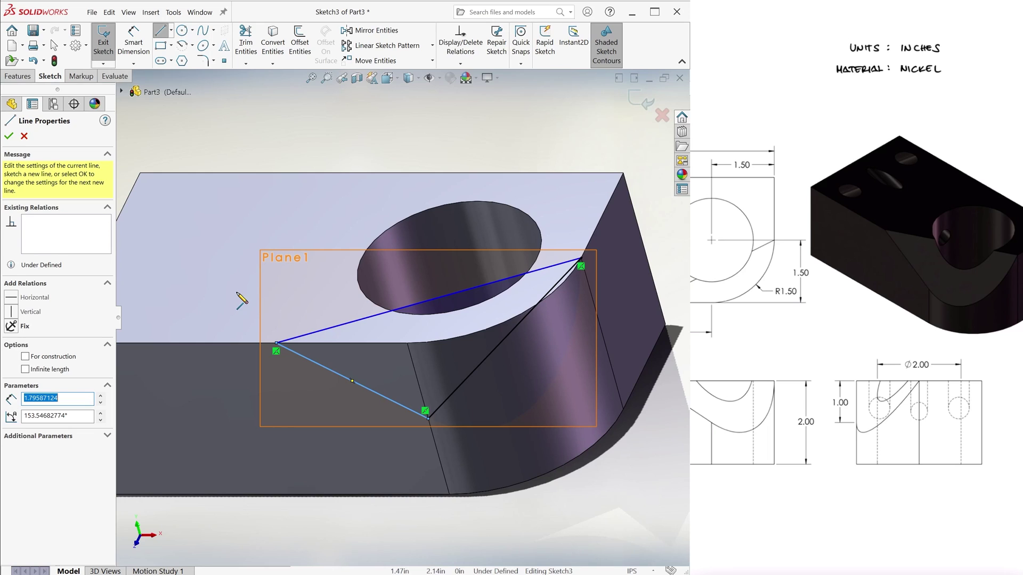
{"action": "key", "text": "ctrl+z"}
{"action": "key", "text": "ctrl+z"}
{"action": "key", "text": "ctrl+z"}
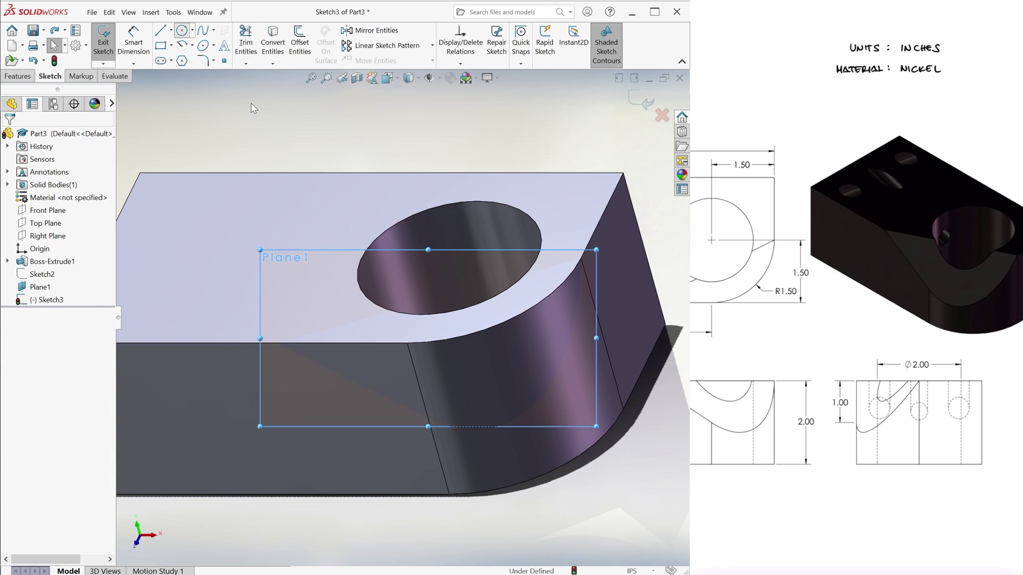
Step: Sketch a circle centred on the top end of the front vertical edge and set its diameter to 5.5 in
{"action": "left_click", "coordinate": [407, 344]}
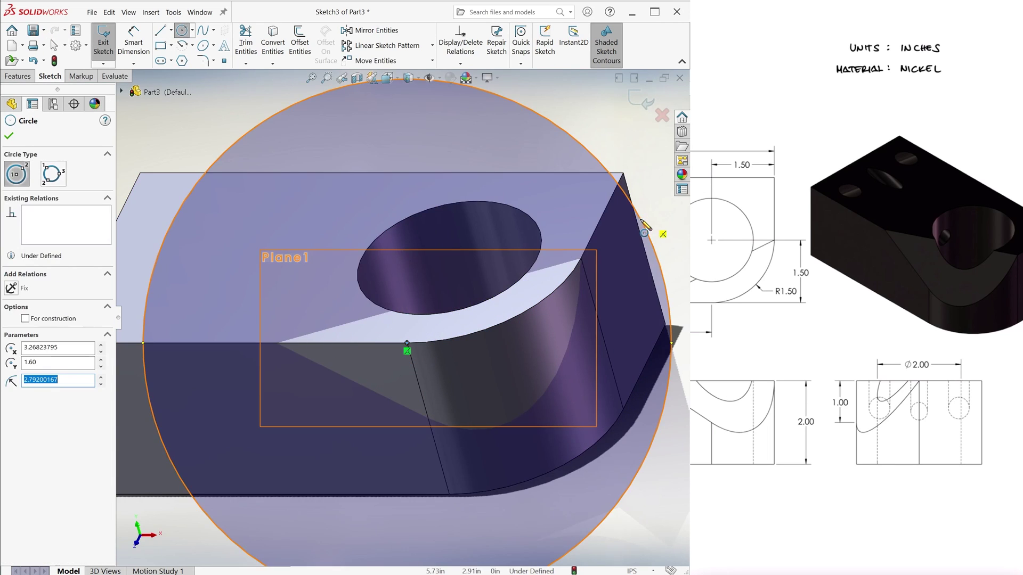
{"action": "scroll", "coordinate": [639, 221], "scroll_direction": "up", "scroll_amount": 3}
{"action": "key", "text": "d"}
{"action": "left_click", "coordinate": [505, 215]}
{"action": "left_click", "coordinate": [585, 157]}
{"action": "type", "text": "5.5"}
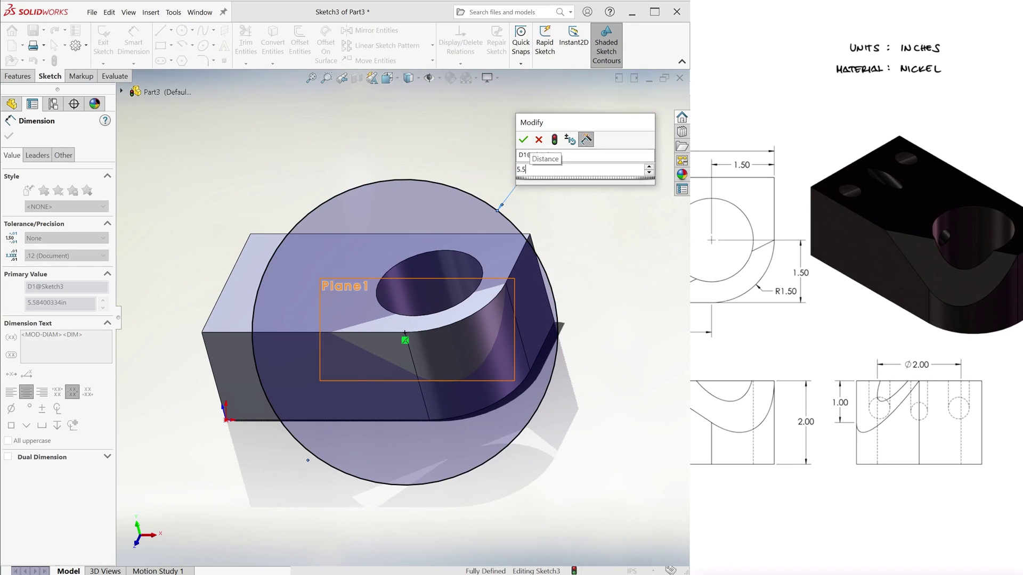
{"action": "key", "text": "Return"}
{"action": "key", "text": "Escape"}
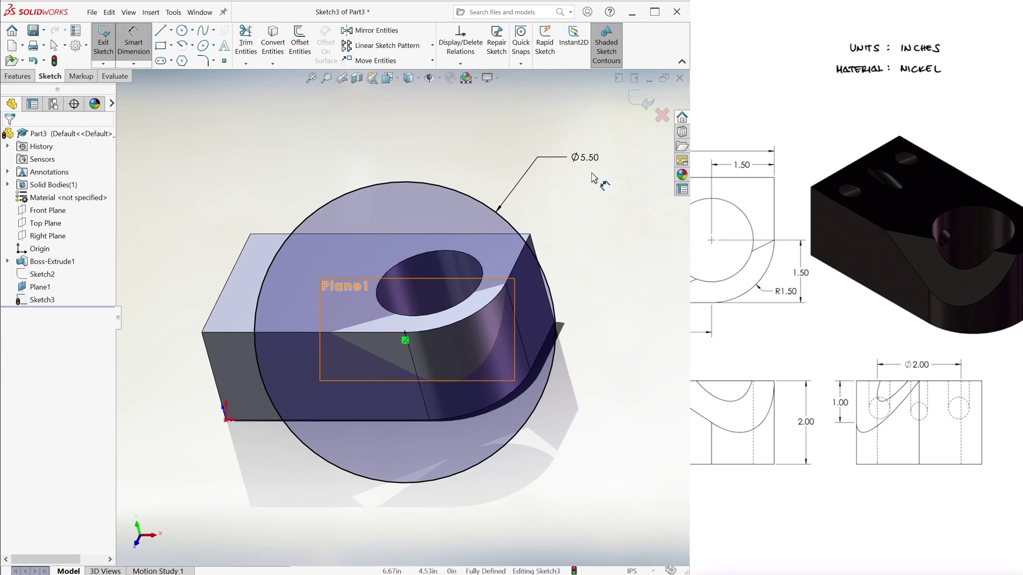
Step: Cut-extrude the large circle in the reversed direction to remove the corner material above the sloped plane
{"action": "left_click", "coordinate": [639, 105]}
{"action": "left_click", "coordinate": [18, 76]}
{"action": "left_click", "coordinate": [258, 45]}
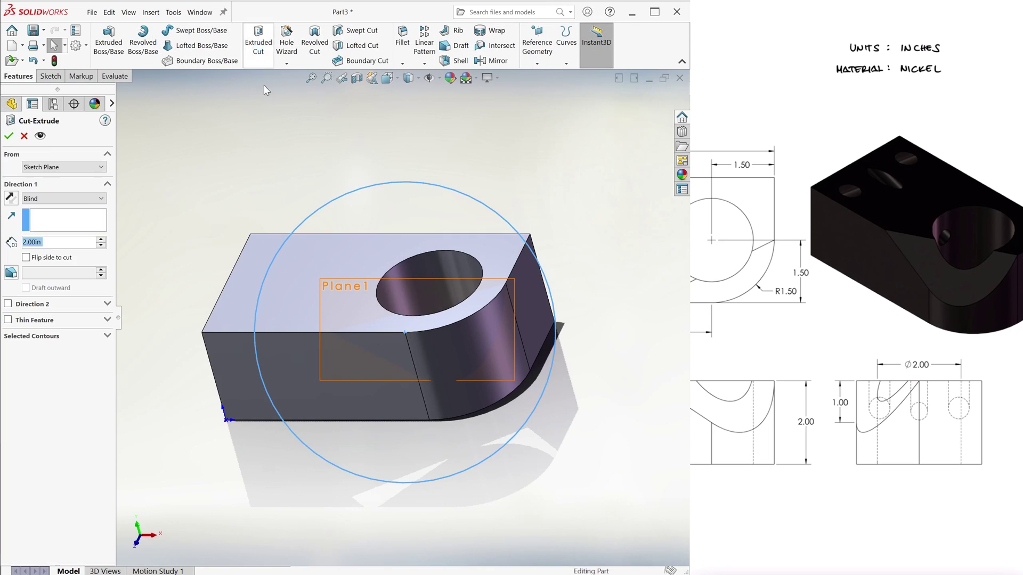
{"action": "left_click", "coordinate": [11, 198]}
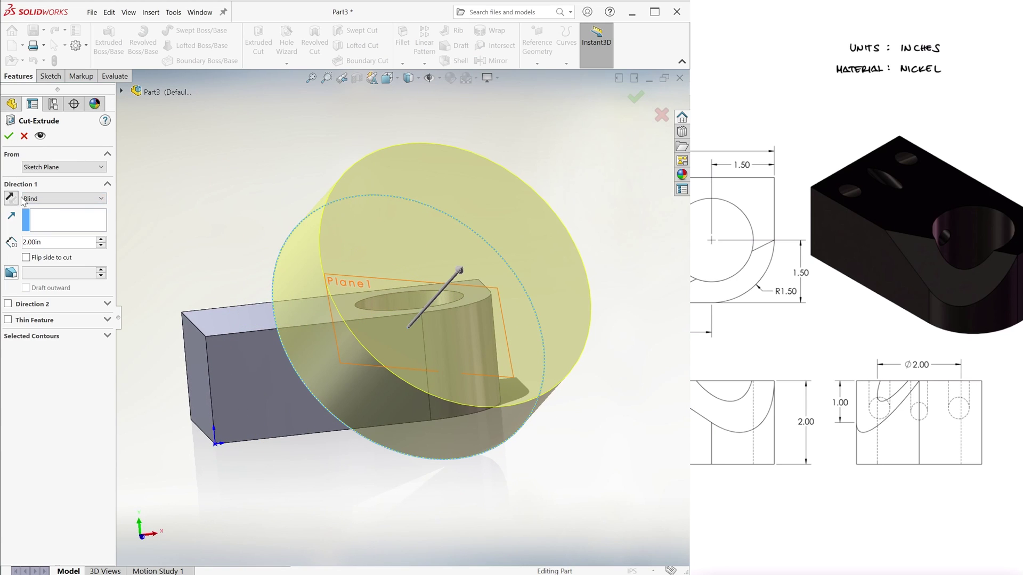
{"action": "left_click", "coordinate": [64, 198]}
{"action": "left_click", "coordinate": [54, 212]}
{"action": "middle_click_drag", "start_coordinate": [206, 209], "coordinate": [255, 165]}
{"action": "left_click", "coordinate": [634, 100]}
{"action": "key", "text": "ctrl+7"}
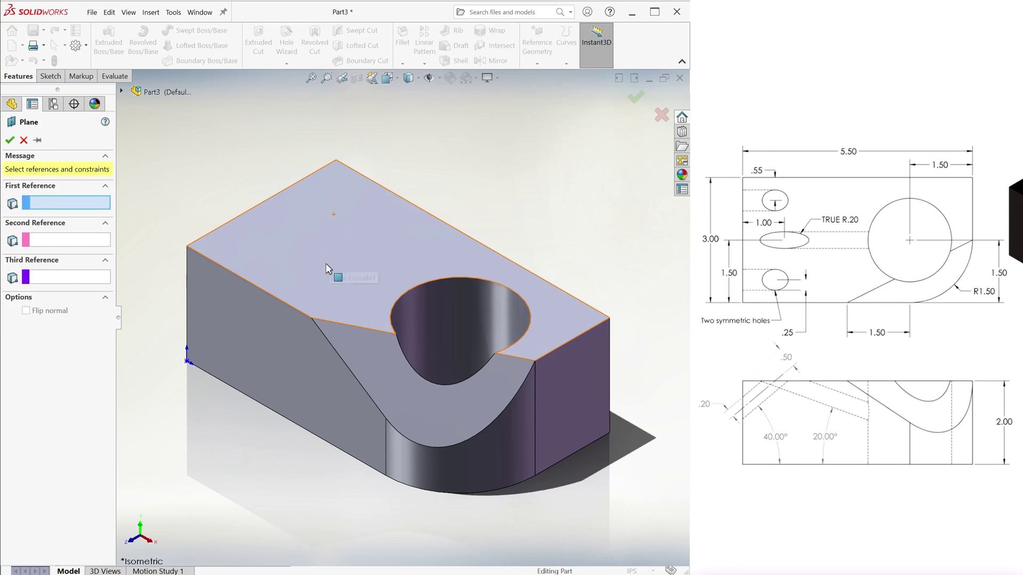
Step: Create a reference plane at 50° to the block's top face, passing through the top edge of the rounded end's end face
{"action": "left_click", "coordinate": [330, 269]}
{"action": "left_click", "coordinate": [576, 344]}
{"action": "left_click", "coordinate": [13, 270]}
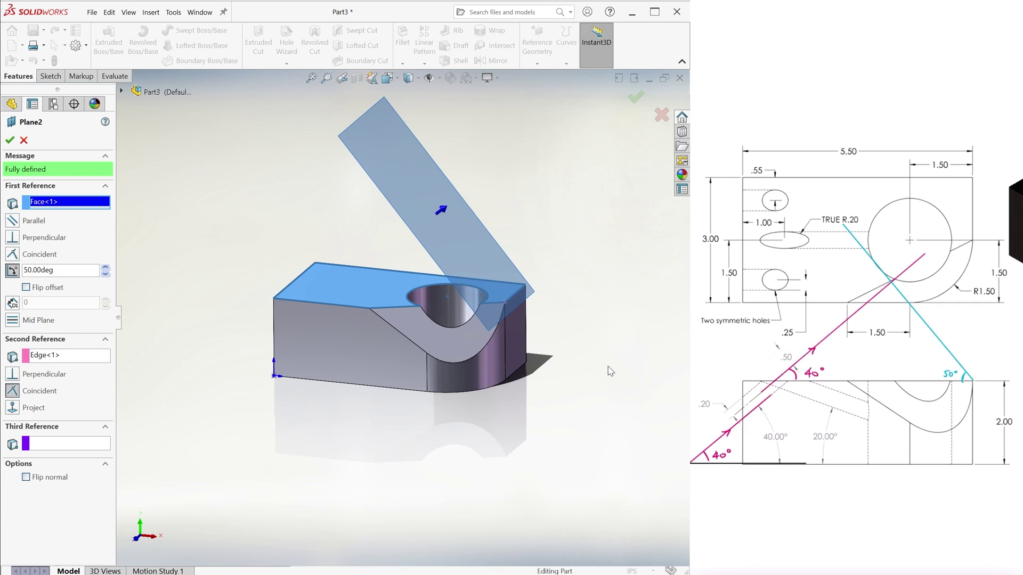
{"action": "left_click", "coordinate": [636, 97]}
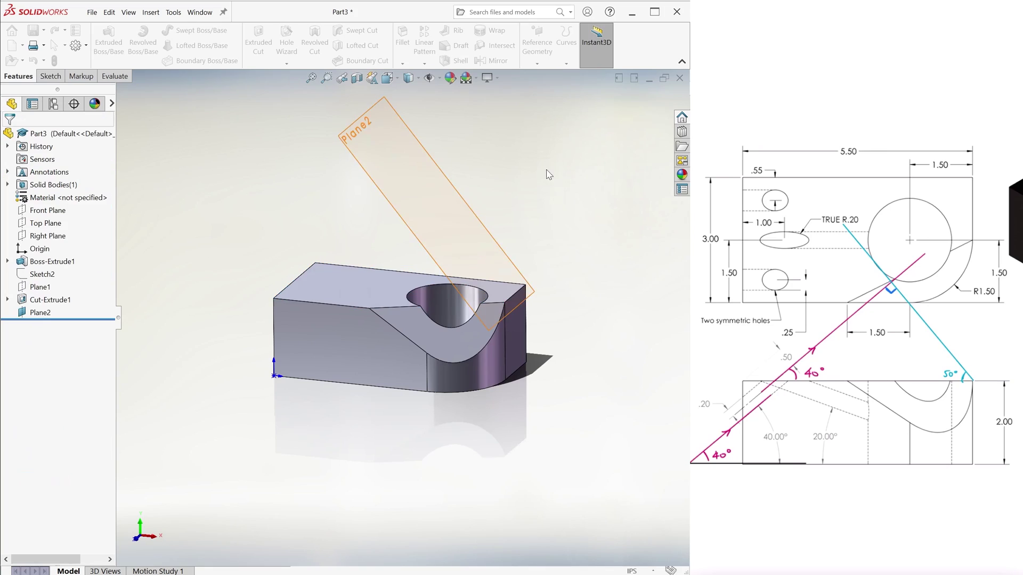
Step: Sketch an ellipse on the 50° plane, over the square end of the block near its front corner
{"action": "left_click", "coordinate": [50, 76]}
{"action": "left_click", "coordinate": [203, 46]}
{"action": "scroll", "coordinate": [429, 327], "scroll_direction": "down", "scroll_amount": 3}
{"action": "scroll", "coordinate": [358, 283], "scroll_direction": "up", "scroll_amount": 1}
{"action": "left_click", "coordinate": [358, 284]}
{"action": "left_click", "coordinate": [380, 283]}
{"action": "left_click", "coordinate": [359, 268]}
Step: Dimension the ellipse's horizontal half-axis 0.25 in and its vertical half-axis 0.20 in
{"action": "left_click", "coordinate": [359, 283]}
{"action": "left_click", "coordinate": [337, 283]}
{"action": "left_click", "coordinate": [271, 327]}
{"action": "type", "text": ".25"}
{"action": "key", "text": "Return"}
{"action": "left_click", "coordinate": [355, 283]}
{"action": "left_click", "coordinate": [355, 267]}
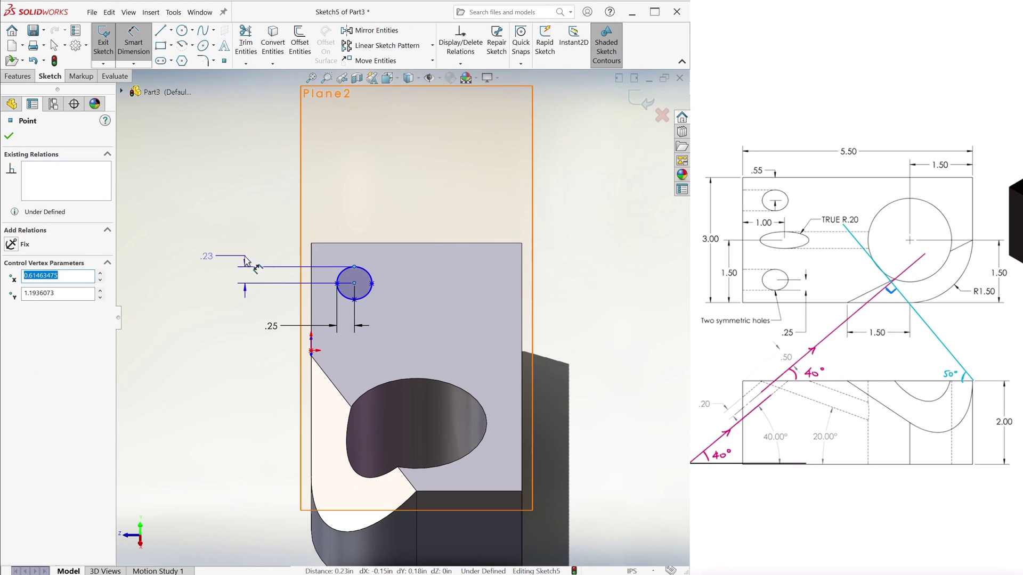
{"action": "left_click", "coordinate": [199, 256]}
{"action": "type", "text": ".20"}
{"action": "key", "text": "Return"}
Step: Copy the ellipse to the opposite side of the block and dimension both centres 0.55 in from their nearest side edges
{"action": "left_click_drag", "start_coordinate": [366, 273], "coordinate": [486, 275], "text": "ctrl"}
{"action": "left_click", "coordinate": [134, 42]}
{"action": "left_click", "coordinate": [475, 285]}
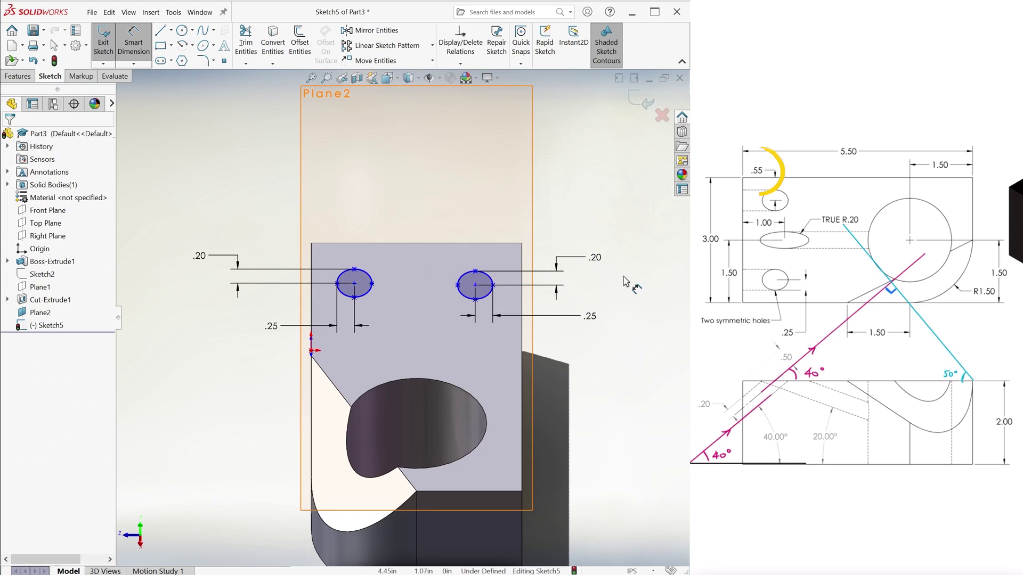
{"action": "left_click", "coordinate": [486, 285]}
{"action": "left_click", "coordinate": [522, 240]}
{"action": "left_click", "coordinate": [312, 279]}
{"action": "left_click", "coordinate": [270, 223]}
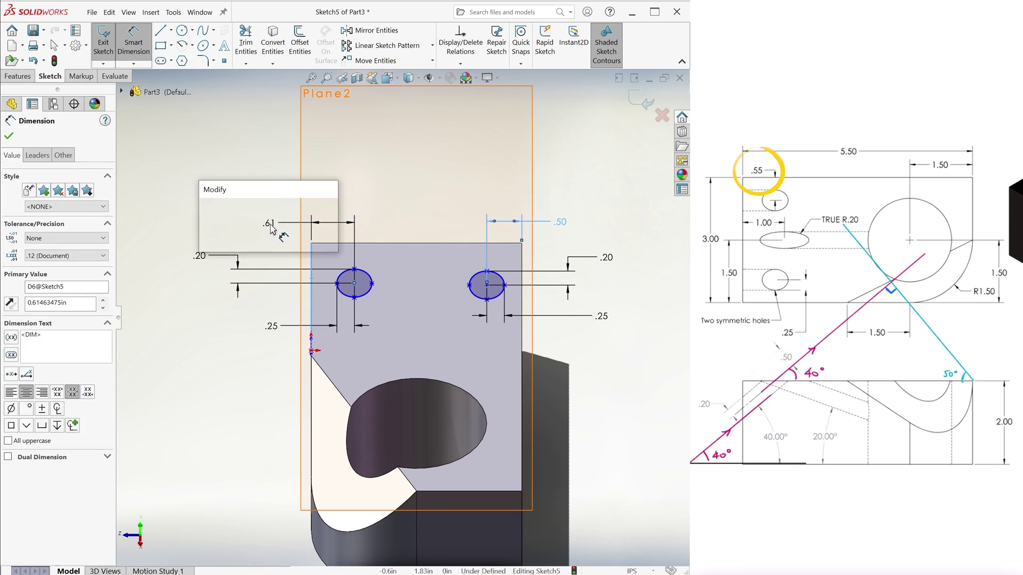
{"action": "type", "text": ".55"}
{"action": "key", "text": "Return"}
{"action": "left_click", "coordinate": [264, 186]}
Step: Dimension the first ellipse's centre 0.50 in from the block's square end edge
{"action": "left_click", "coordinate": [350, 283]}
{"action": "left_click", "coordinate": [325, 243]}
{"action": "left_click", "coordinate": [156, 265]}
{"action": "type", "text": ".5"}
{"action": "key", "text": "Return"}
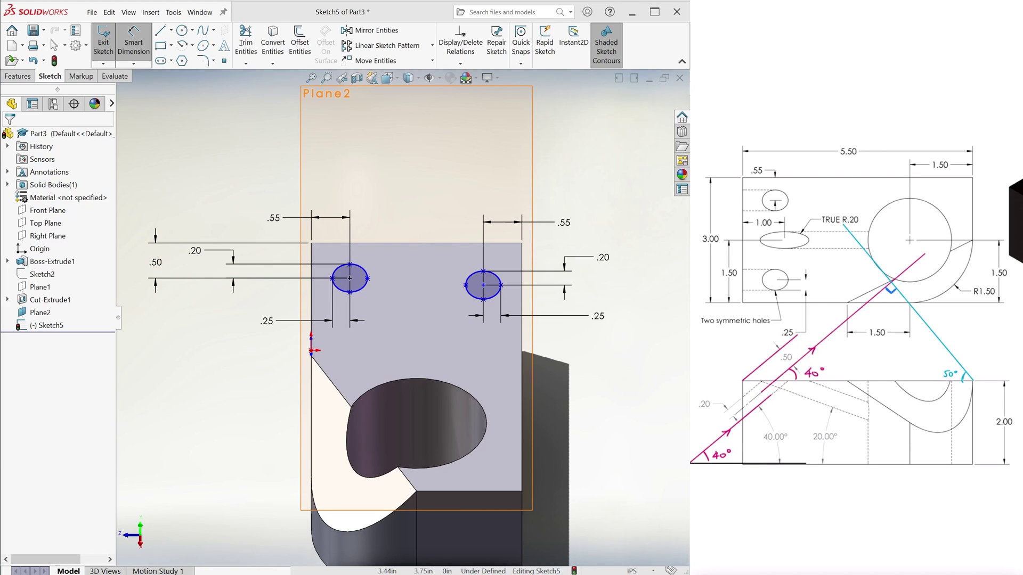
Step: Add a horizontal relation between the centres of the two ellipses
{"action": "left_click", "coordinate": [349, 278]}
{"action": "left_click", "coordinate": [483, 285], "text": "ctrl"}
{"action": "left_click", "coordinate": [32, 291]}
{"action": "left_click", "coordinate": [9, 136]}
Step: Align the first ellipse's centre and side point with a horizontal relation, and the copied ellipse's centre and upper point with a vertical relation
{"action": "left_click", "coordinate": [349, 279]}
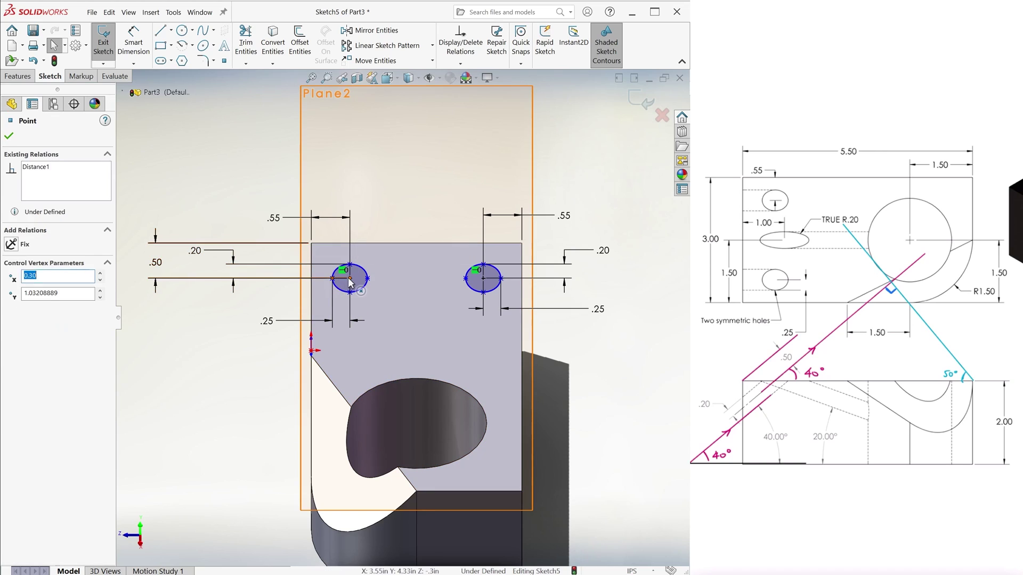
{"action": "left_click", "coordinate": [332, 278], "text": "ctrl"}
{"action": "left_click", "coordinate": [32, 291]}
{"action": "left_click", "coordinate": [9, 135]}
{"action": "left_click", "coordinate": [483, 263]}
{"action": "left_click", "coordinate": [483, 278], "text": "ctrl"}
{"action": "left_click", "coordinate": [13, 306]}
{"action": "left_click", "coordinate": [214, 154]}
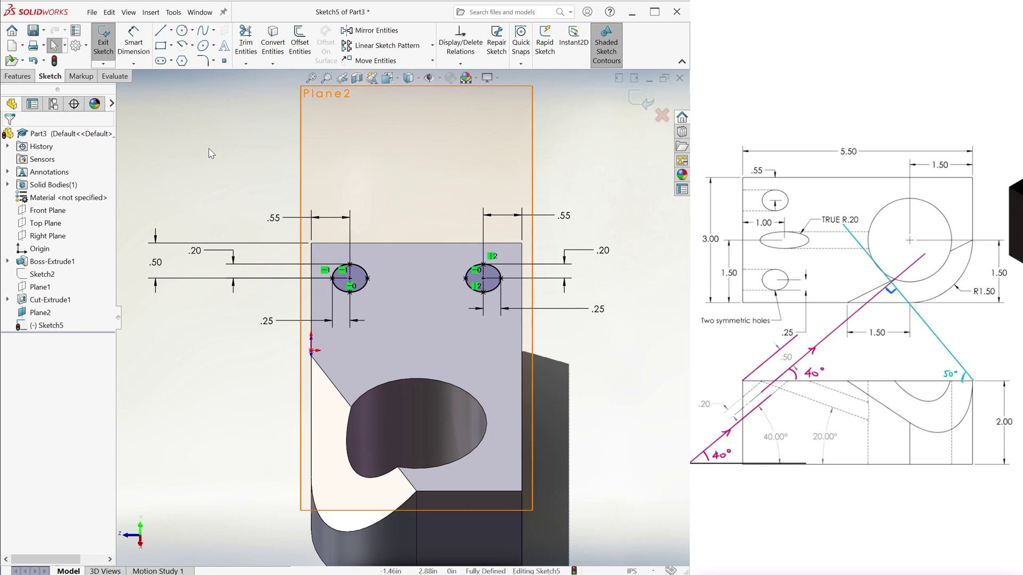
Step: Close the sketch and cut-extrude both ellipses at an angle through the square end of the block
{"action": "left_click", "coordinate": [641, 100]}
{"action": "left_click", "coordinate": [259, 45]}
{"action": "middle_click_drag", "start_coordinate": [237, 198], "coordinate": [274, 169]}
{"action": "left_click", "coordinate": [80, 199]}
{"action": "left_click", "coordinate": [83, 218]}
{"action": "left_click", "coordinate": [641, 98]}
Step: Hide the 50° reference plane Plane2
{"action": "left_click", "coordinate": [7, 325]}
{"action": "left_click", "coordinate": [53, 339]}
{"action": "left_click", "coordinate": [41, 313]}
{"action": "left_click", "coordinate": [63, 296]}
{"action": "key", "text": "ctrl+7"}
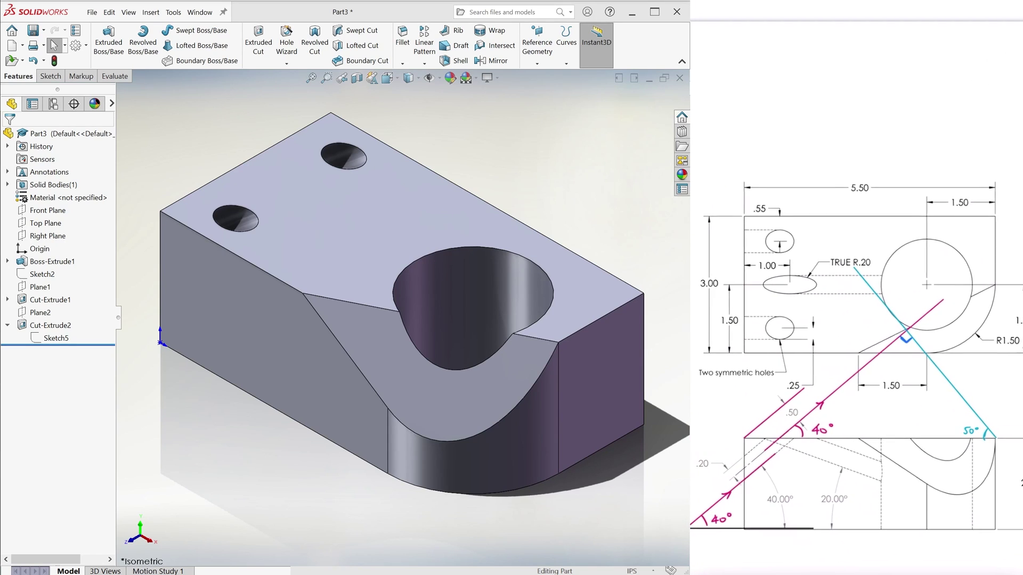
Step: Sketch a point on the block's top face, about 1.24 in from the square end and 1.61 in from the front edge
{"action": "left_click", "coordinate": [348, 213]}
{"action": "left_click", "coordinate": [51, 76]}
{"action": "left_click", "coordinate": [103, 42]}
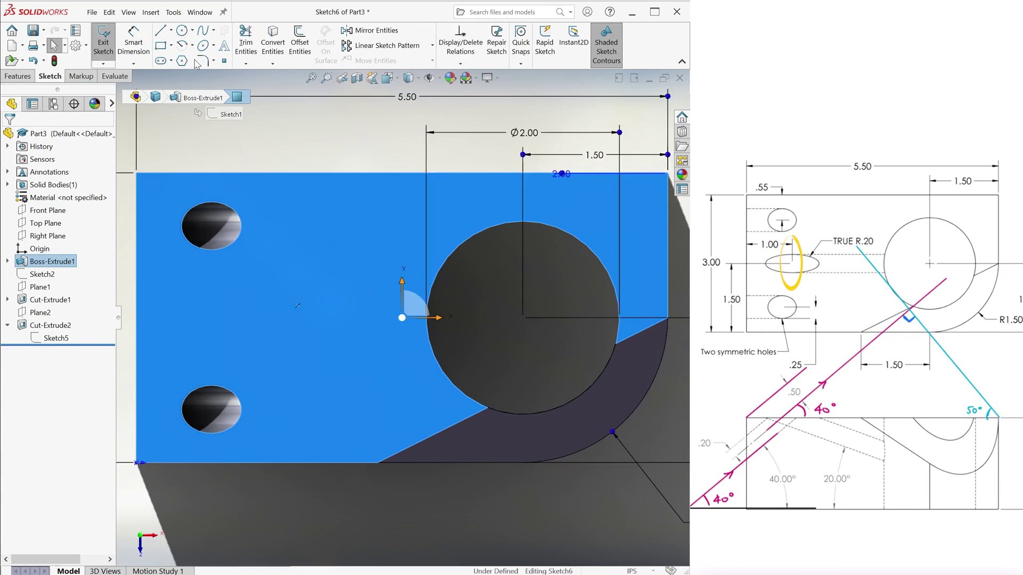
{"action": "left_click", "coordinate": [224, 60]}
{"action": "left_click", "coordinate": [256, 308]}
{"action": "scroll", "coordinate": [306, 318], "scroll_direction": "up", "scroll_amount": 3}
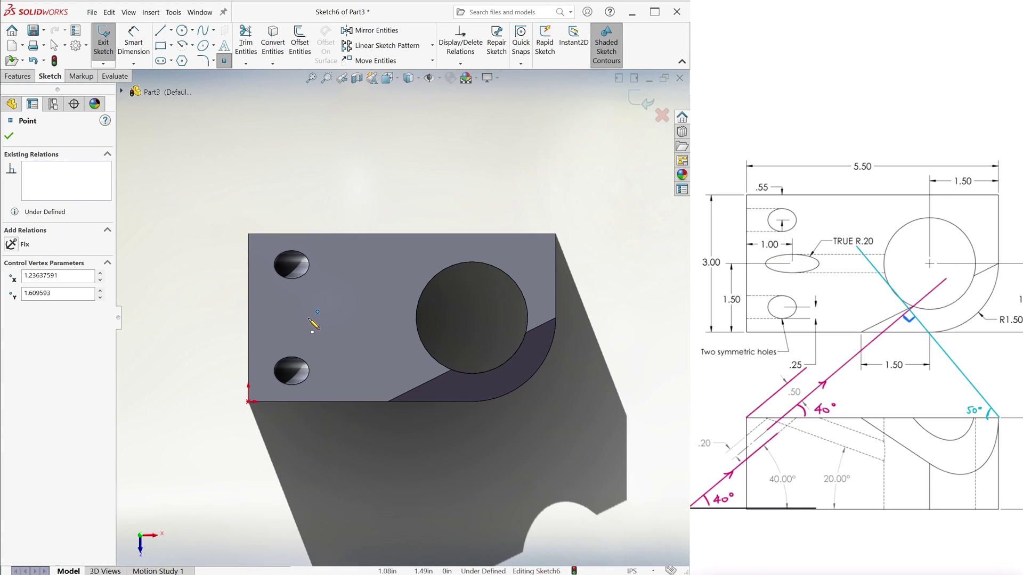
Step: Dimension the point 1 in from the square end and 1.5 in from the front edge, and close the sketch
{"action": "key", "text": "d"}
{"action": "left_click", "coordinate": [318, 312]}
{"action": "left_click", "coordinate": [248, 314]}
{"action": "left_click", "coordinate": [279, 305]}
{"action": "type", "text": "1"}
{"action": "key", "text": "Return"}
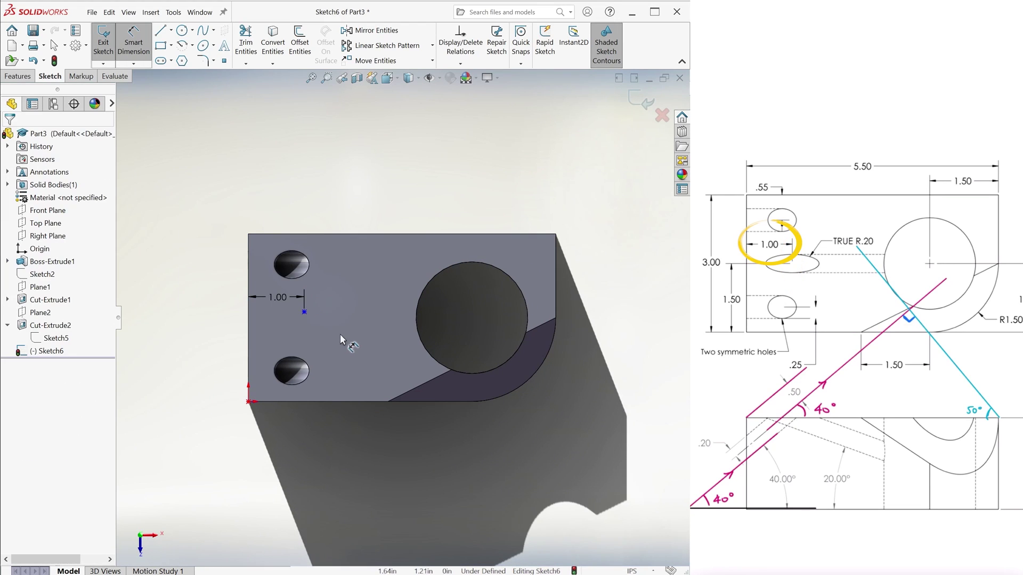
{"action": "left_click", "coordinate": [298, 402]}
{"action": "left_click", "coordinate": [214, 361]}
{"action": "type", "text": "1.5"}
{"action": "key", "text": "Return"}
{"action": "left_click", "coordinate": [636, 103]}
{"action": "middle_click_drag", "start_coordinate": [323, 207], "coordinate": [343, 120]}
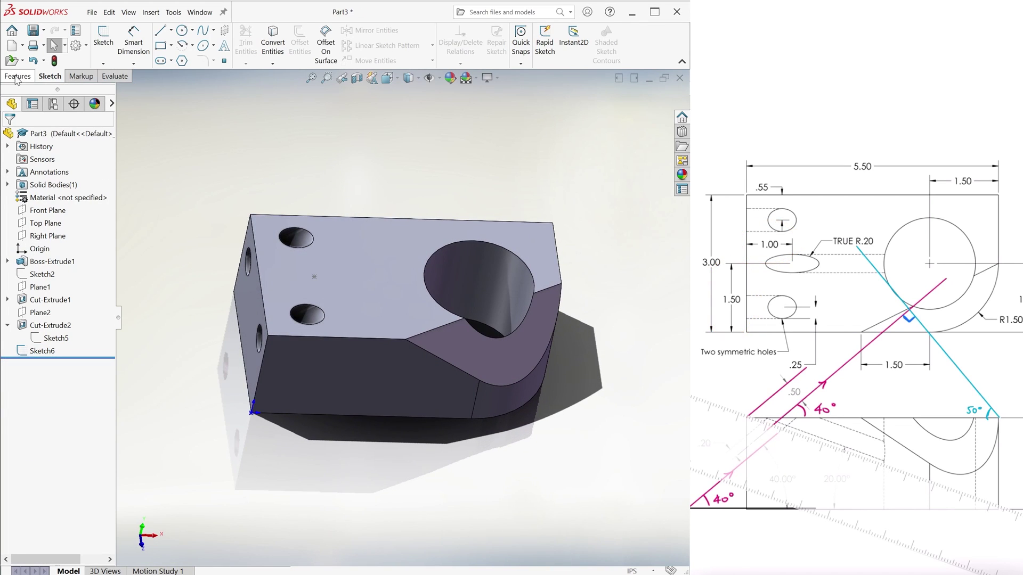
Step: Create a reference plane at 70° to the block's top face, passing through the top edge of the square end
{"action": "left_click", "coordinate": [18, 76]}
{"action": "left_click", "coordinate": [537, 59]}
{"action": "left_click", "coordinate": [540, 79]}
{"action": "left_click", "coordinate": [341, 245]}
{"action": "left_click", "coordinate": [258, 272]}
{"action": "left_click", "coordinate": [12, 271]}
{"action": "type", "text": "70"}
{"action": "key", "text": "Return"}
{"action": "middle_click_drag", "start_coordinate": [194, 334], "coordinate": [191, 262]}
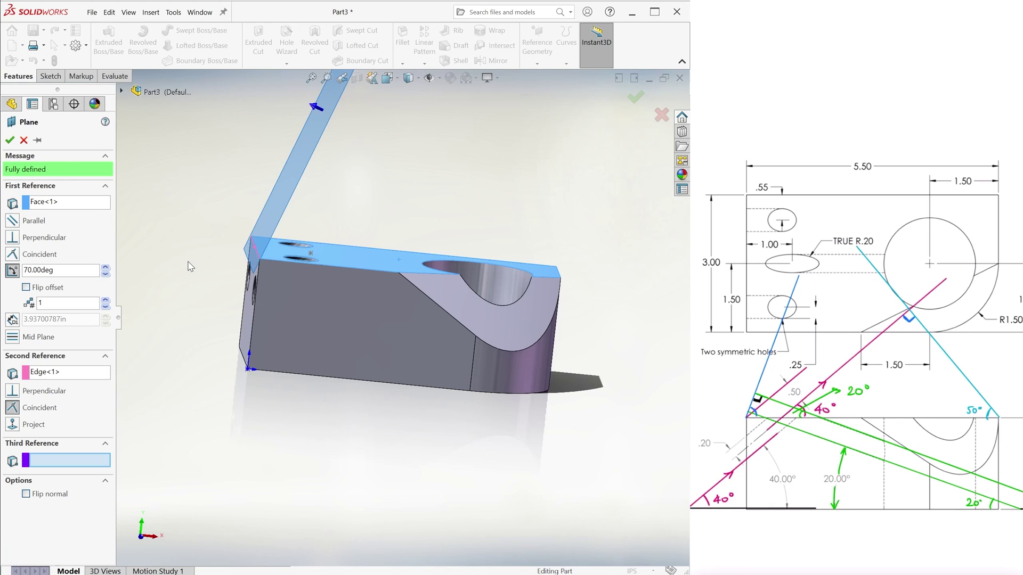
{"action": "left_click", "coordinate": [636, 98]}
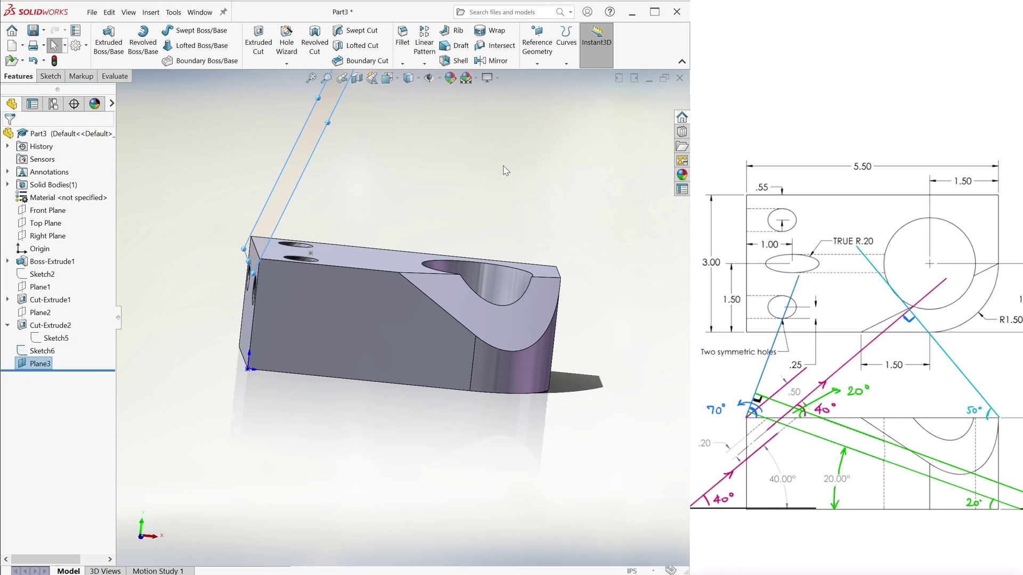
Step: Start a sketch on the 70° plane and draw a circle centred on the top-face point between the two angled holes
{"action": "left_click", "coordinate": [50, 76]}
{"action": "left_click", "coordinate": [103, 41]}
{"action": "scroll", "coordinate": [386, 480], "scroll_direction": "down", "scroll_amount": 4}
{"action": "scroll", "coordinate": [390, 478], "scroll_direction": "up", "scroll_amount": 1}
{"action": "scroll", "coordinate": [397, 473], "scroll_direction": "down", "scroll_amount": 1}
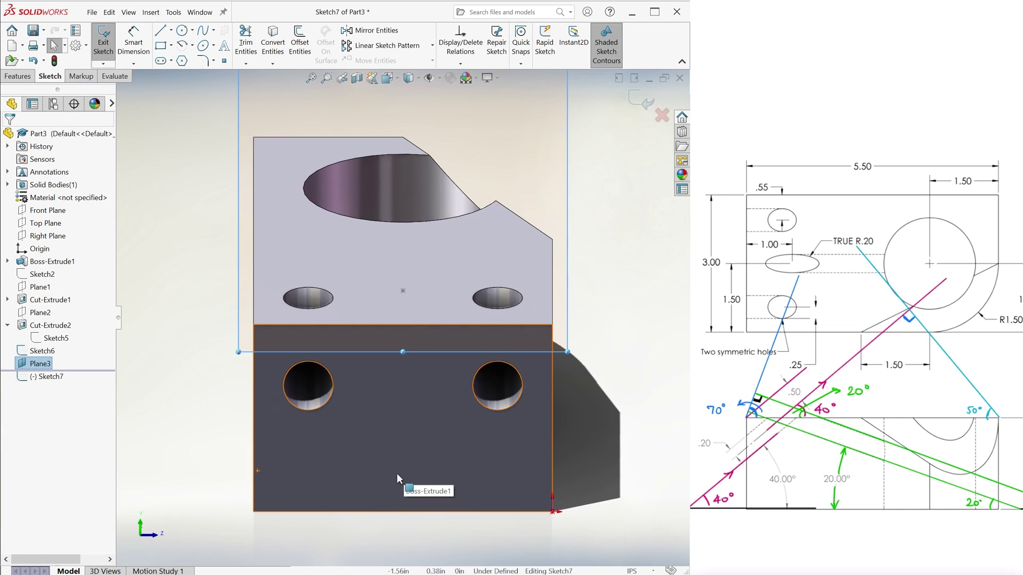
{"action": "left_click", "coordinate": [181, 31]}
{"action": "left_click", "coordinate": [403, 290]}
{"action": "left_click", "coordinate": [425, 280]}
Step: Set the circle's diameter to 0.4 in and close the sketch
{"action": "right_click_drag", "start_coordinate": [429, 279], "coordinate": [467, 273]}
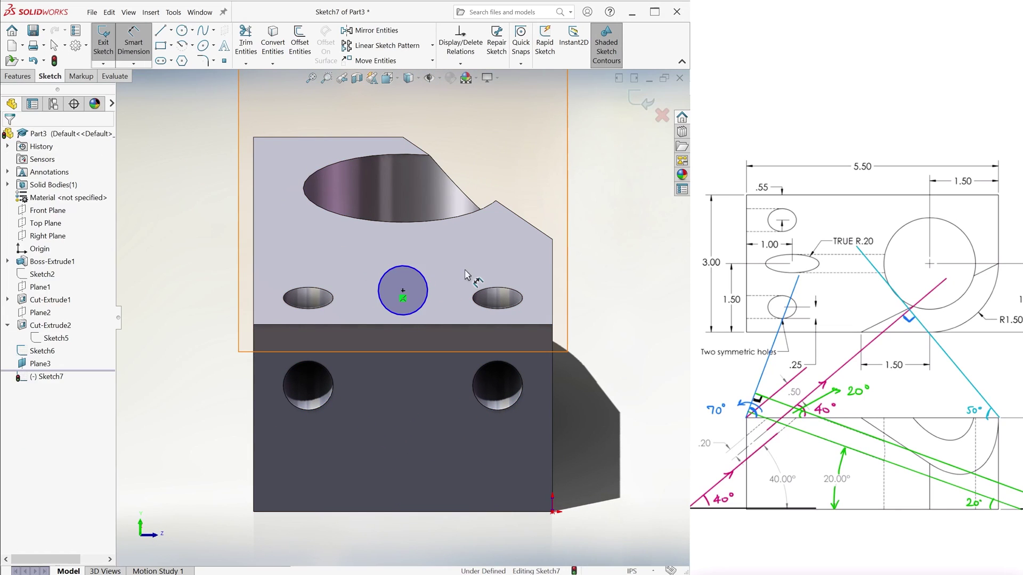
{"action": "left_click", "coordinate": [421, 274]}
{"action": "left_click", "coordinate": [483, 235]}
{"action": "type", "text": ".4"}
{"action": "key", "text": "Return"}
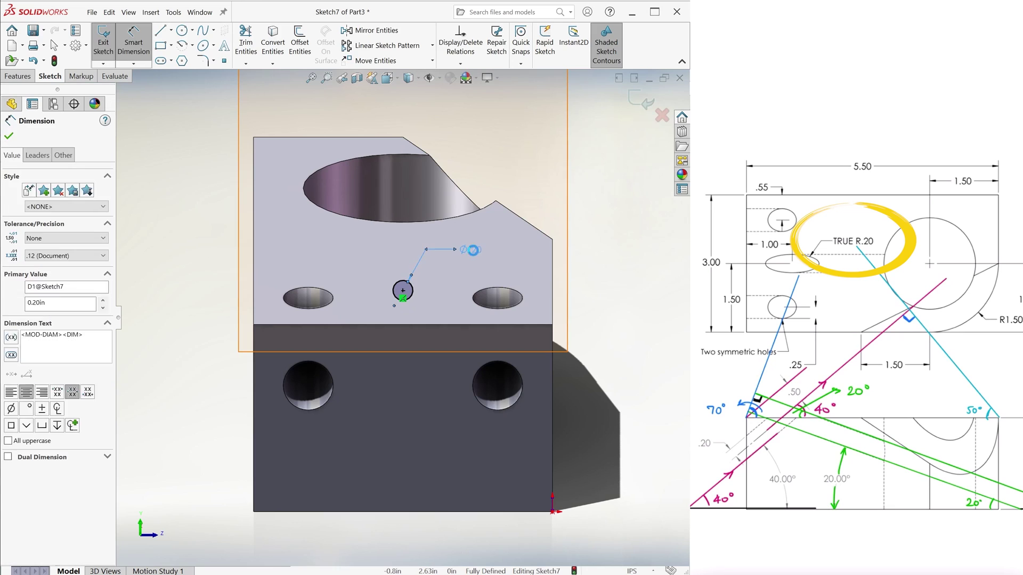
{"action": "left_click", "coordinate": [641, 100]}
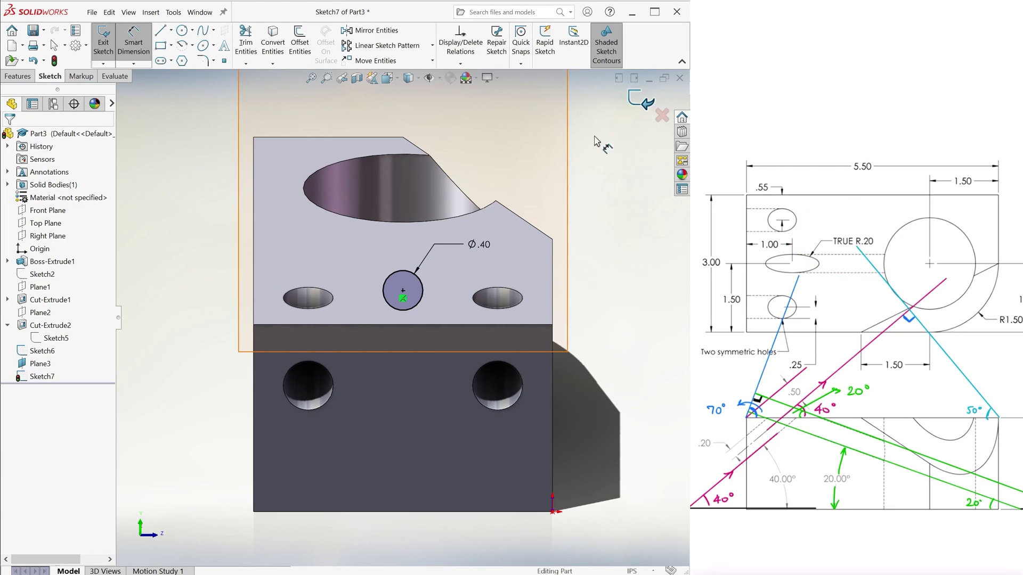
Step: Cut-extrude the 0.4 in circle with the Up To Next end condition, into the large through hole
{"action": "left_click", "coordinate": [258, 41]}
{"action": "middle_click_drag", "start_coordinate": [576, 297], "coordinate": [485, 275]}
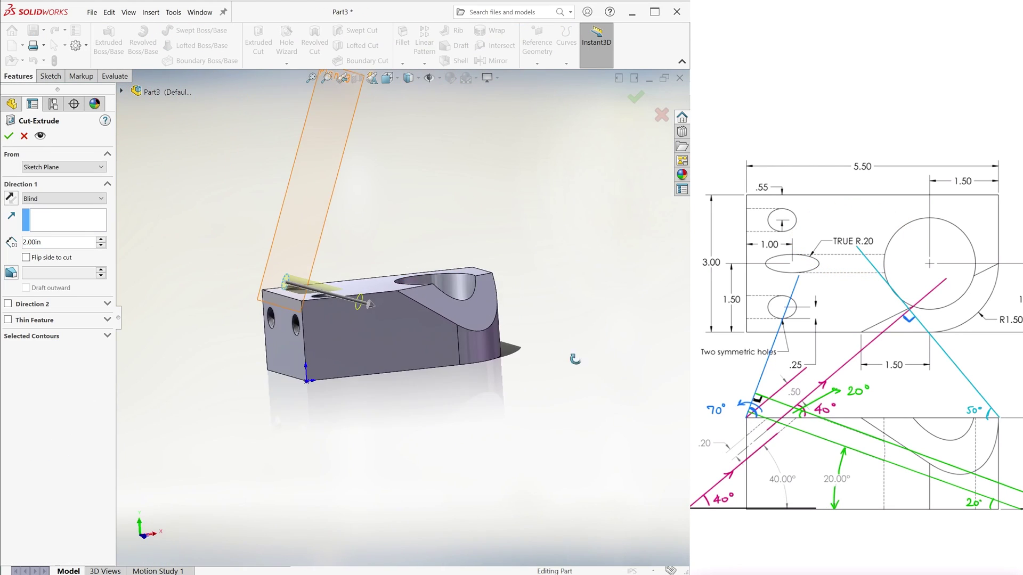
{"action": "left_click", "coordinate": [69, 198]}
{"action": "left_click", "coordinate": [70, 234]}
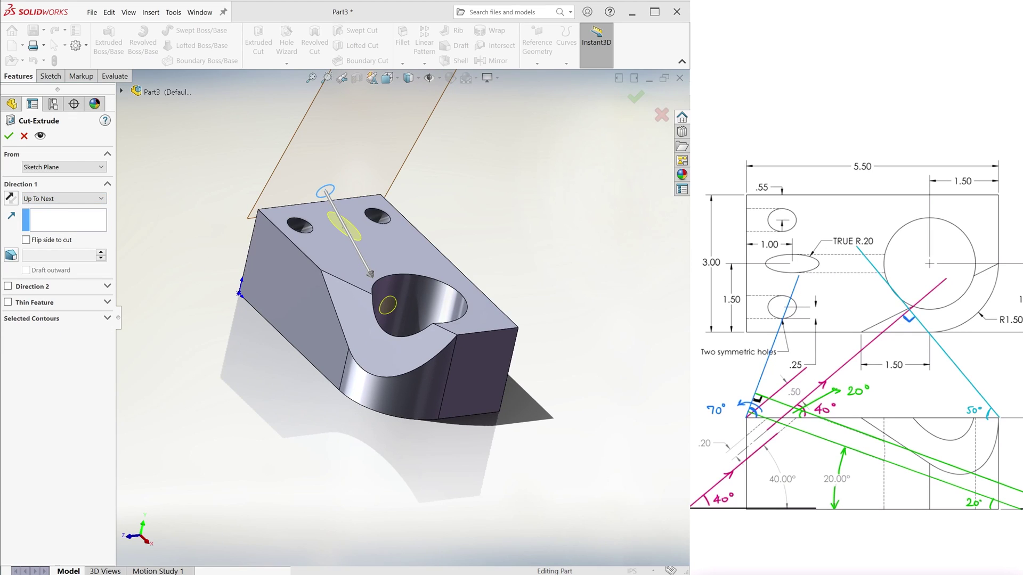
{"action": "left_click", "coordinate": [635, 97]}
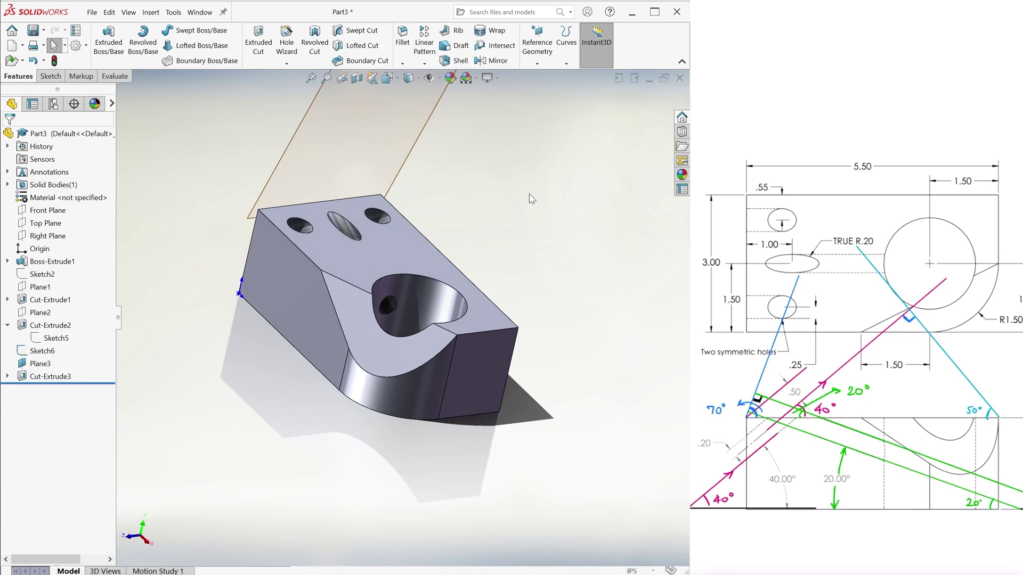
Step: Assign Nickel as the material of the finished block
{"action": "key", "text": "ctrl+7"}
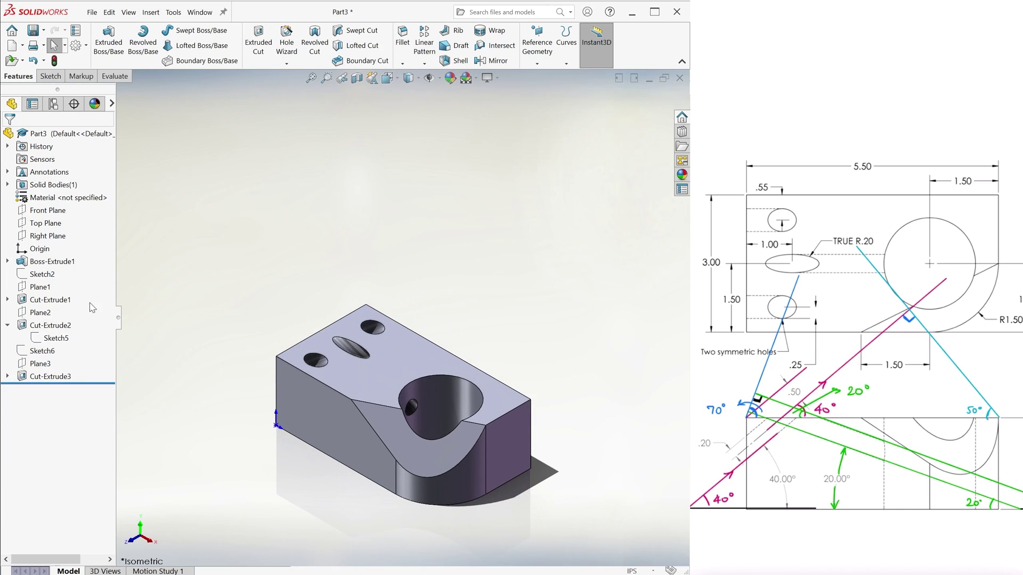
{"action": "right_click", "coordinate": [64, 197]}
{"action": "left_click", "coordinate": [107, 370]}
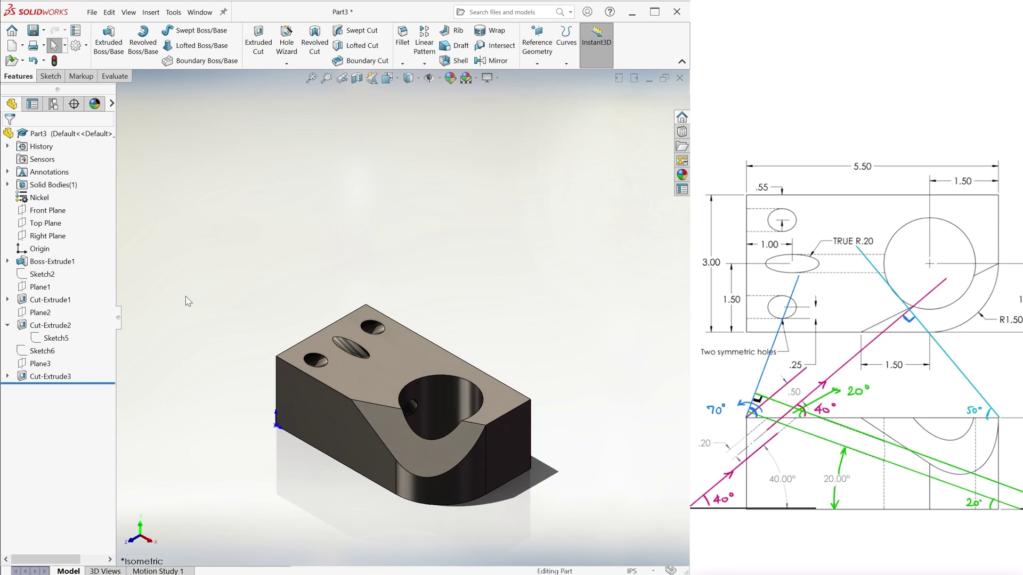
{"action": "key", "text": "f"}
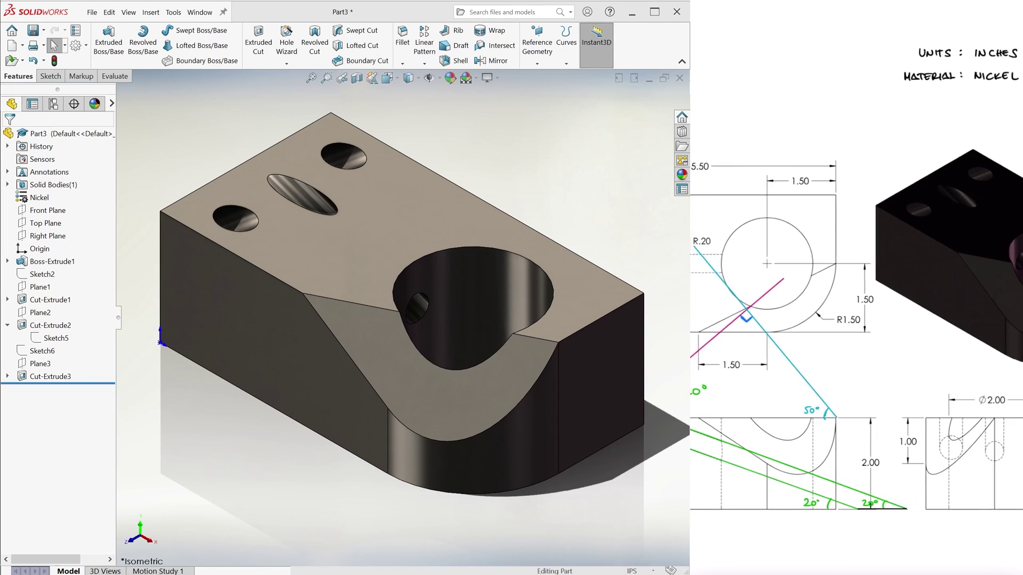